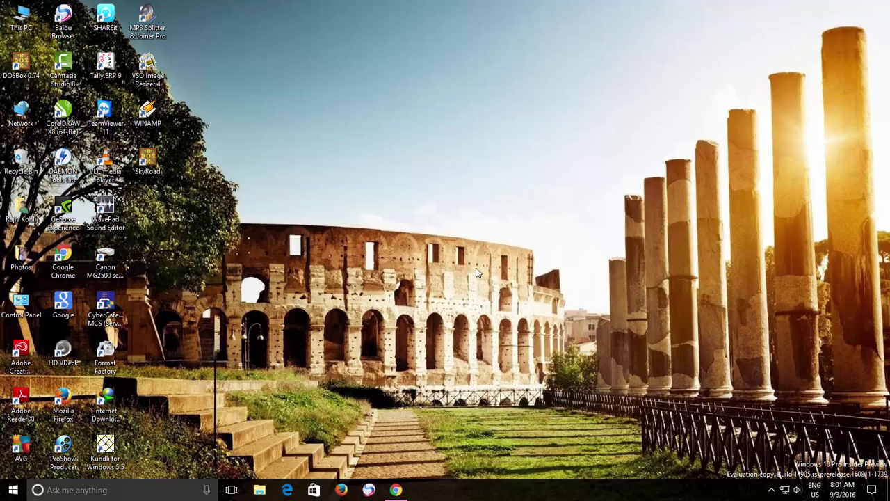
# Step: Restore the browser showing the video's edit page, then go to youtube.com
pyautogui.click(401, 490)
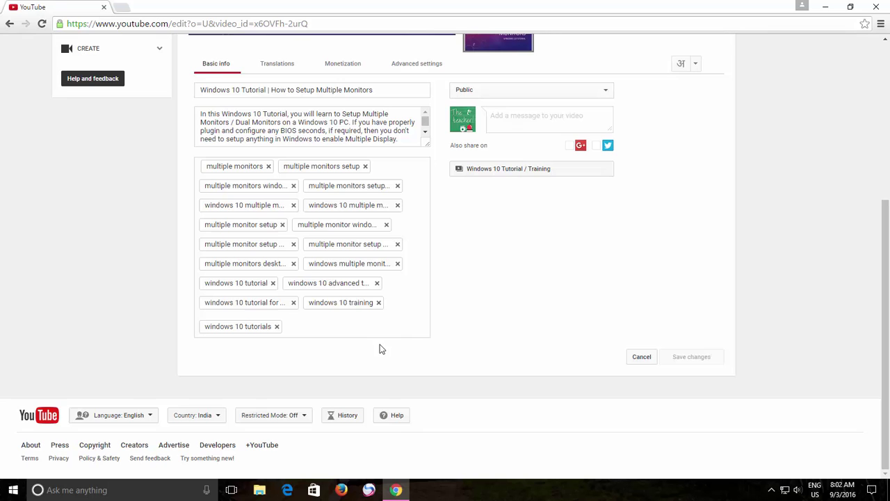
pyautogui.click(265, 23)
pyautogui.write('youtube.com')
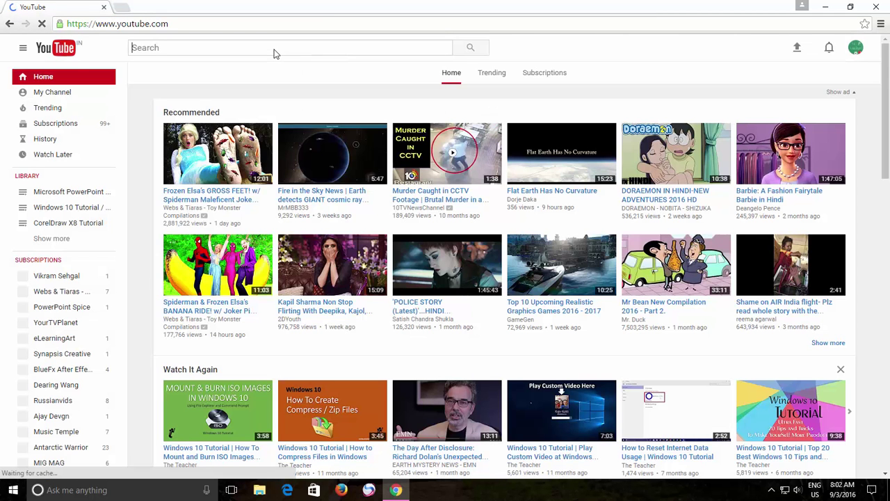
# Step: Search YouTube for 'dual monitor setup' and open the Windows 10 multiple monitors tutorial video
pyautogui.write('dua')
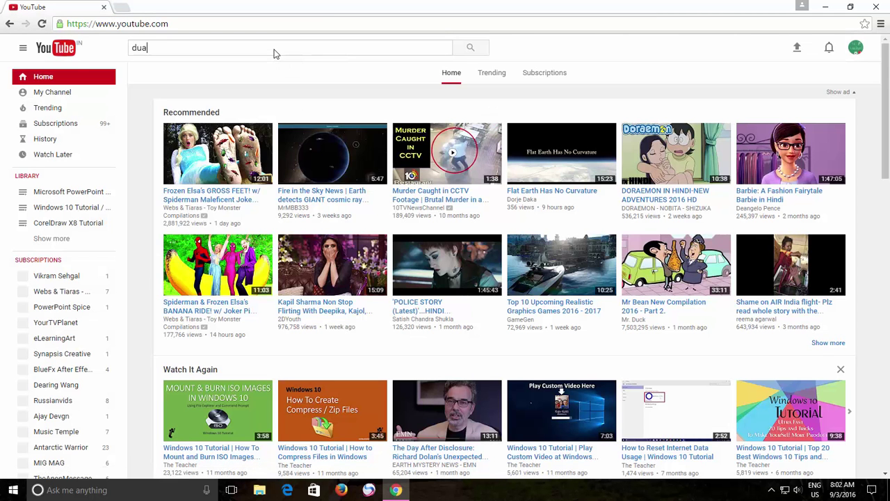
pyautogui.write('l monitor setup')
pyautogui.press('Return')
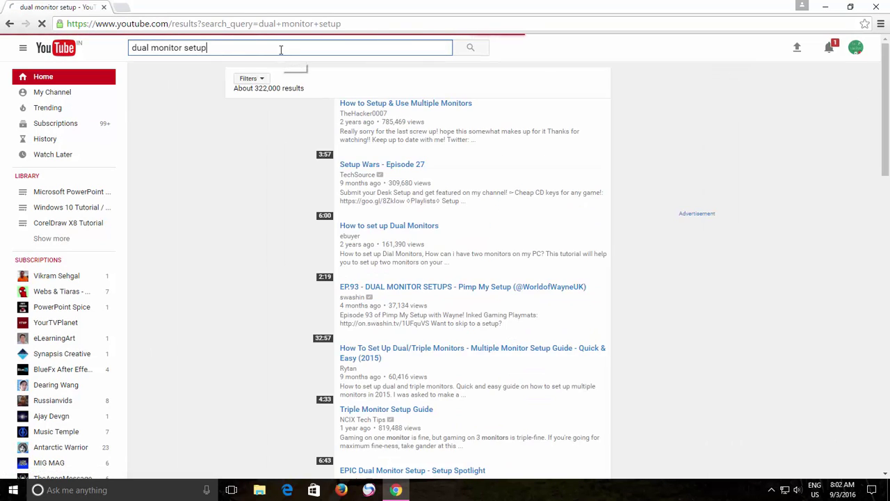
pyautogui.scroll(-4, 358, 175)
pyautogui.scroll(-5, 360, 174)
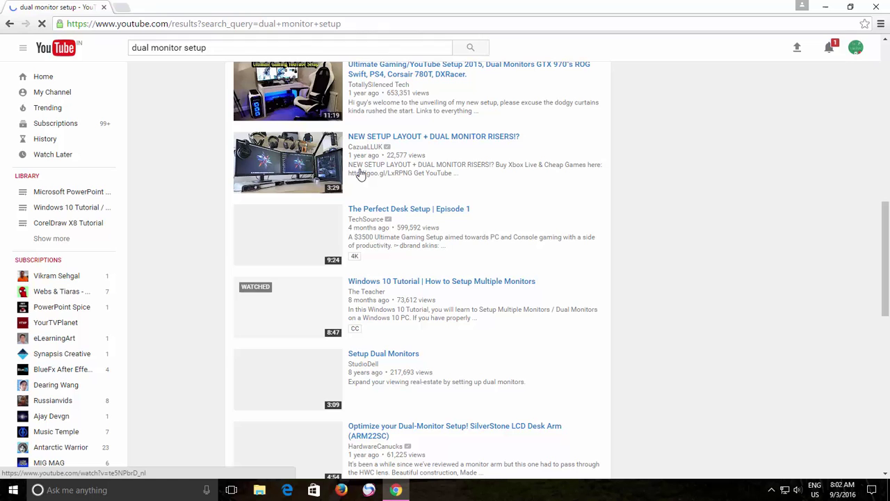
pyautogui.click(407, 282)
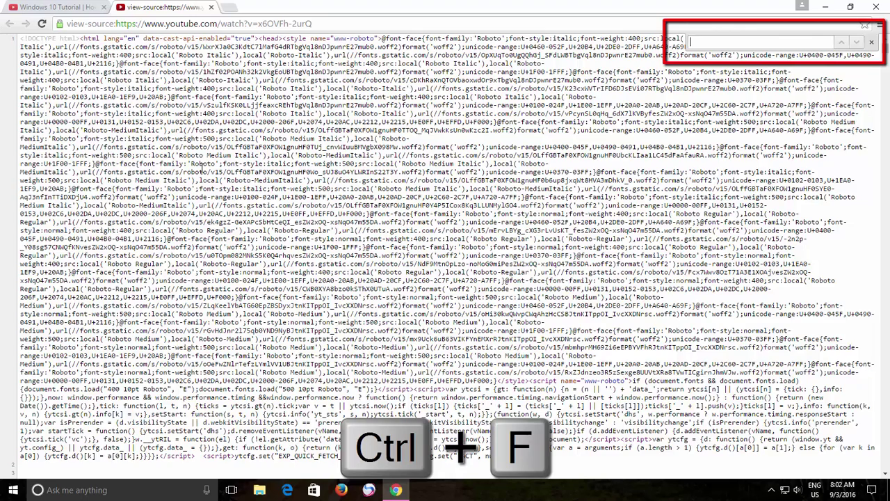
# Step: Find 'keywords' in the page source and highlight the tag list on meta keywords line 40
pyautogui.write('ywords')
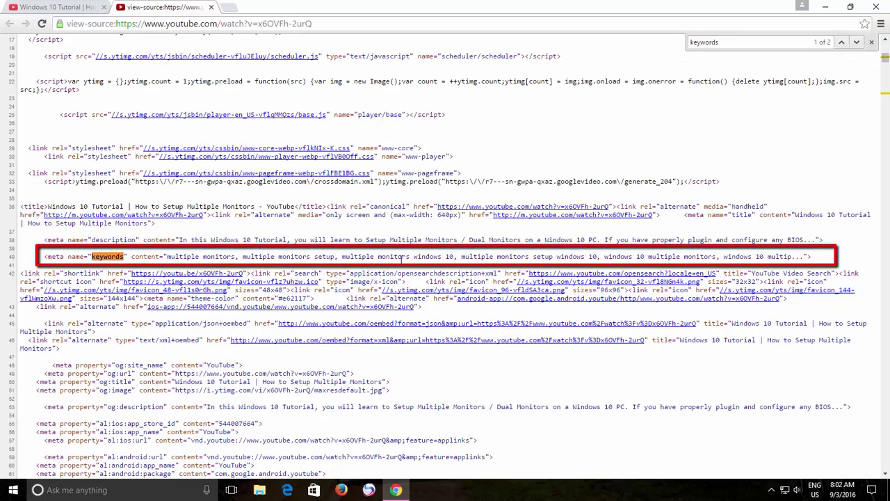
pyautogui.moveTo(166, 256); pyautogui.dragTo(592, 251)
pyautogui.moveTo(710, 252); pyautogui.dragTo(743, 256)
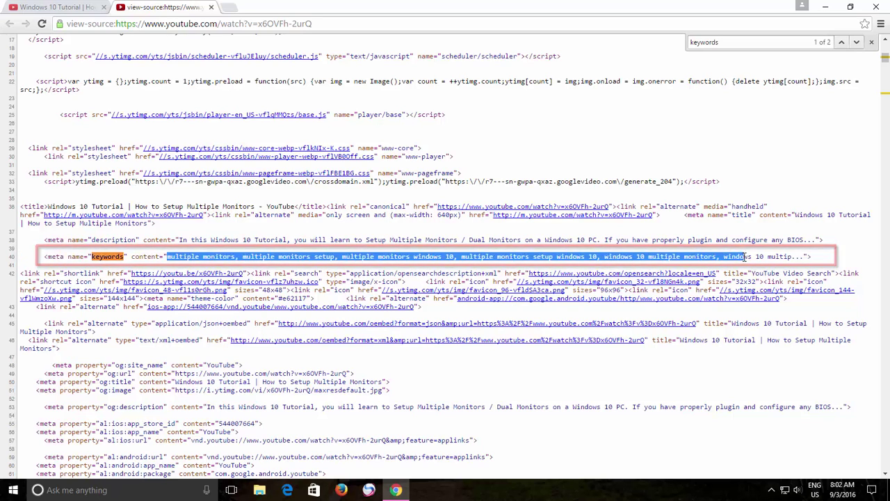
pyautogui.click(637, 258)
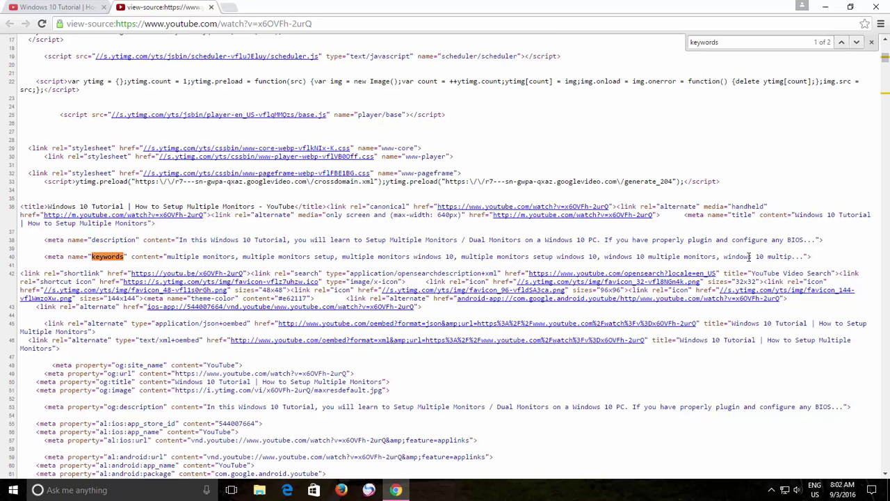
pyautogui.moveTo(727, 258); pyautogui.dragTo(817, 254)
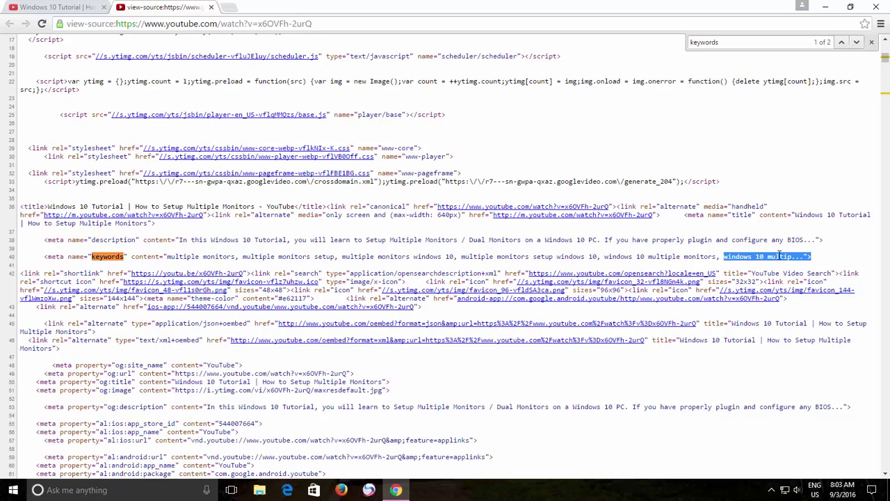
pyautogui.click(725, 256)
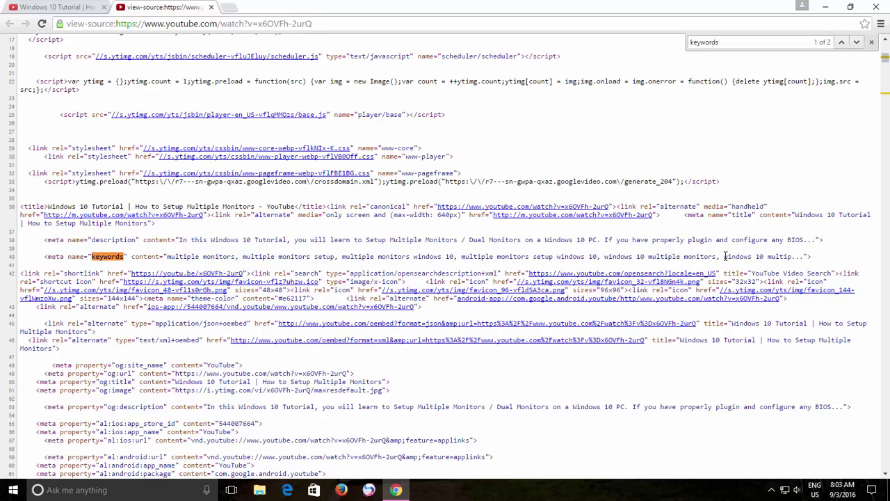
# Step: Jump to the second 'keywords' match, highlight line 255's full tag list, then close the source tab
pyautogui.click(857, 43)
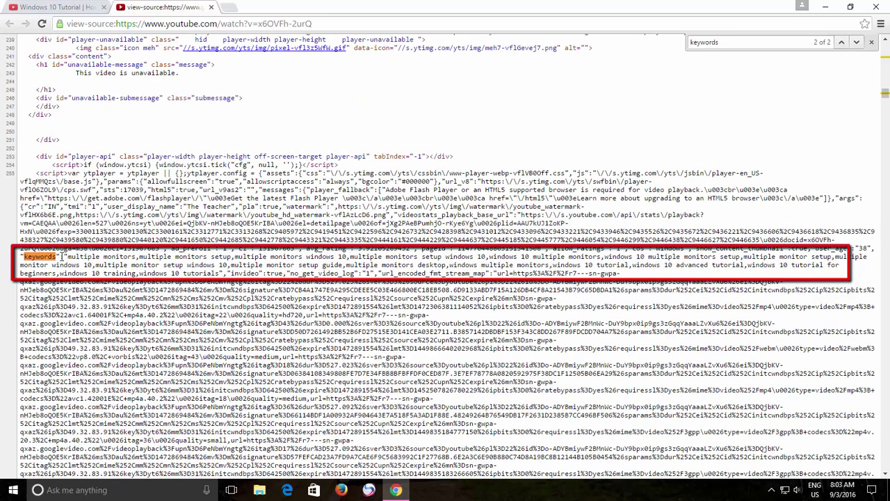
pyautogui.moveTo(67, 257)
pyautogui.mouseDown()
pyautogui.moveTo(688, 257)
pyautogui.moveTo(701, 258)
pyautogui.moveTo(617, 266)
pyautogui.moveTo(728, 265)
pyautogui.moveTo(216, 271)
pyautogui.moveTo(251, 271)
pyautogui.moveTo(224, 272)
pyautogui.mouseUp()
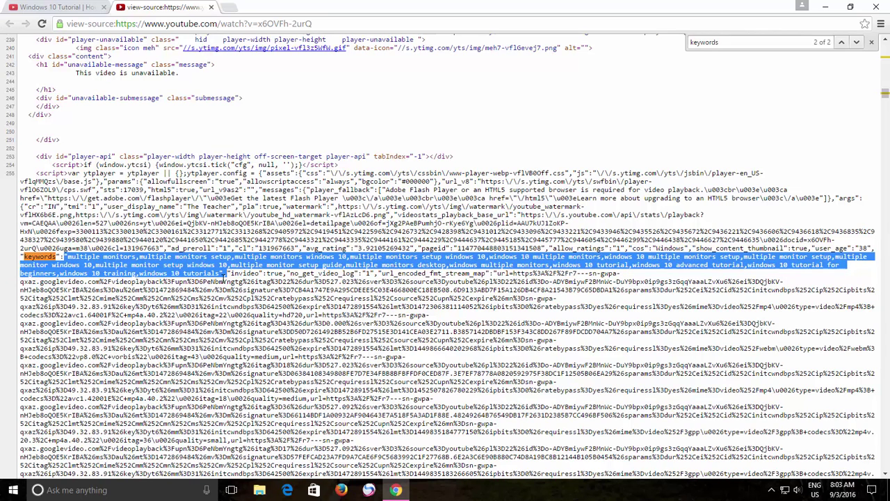
pyautogui.click(211, 7)
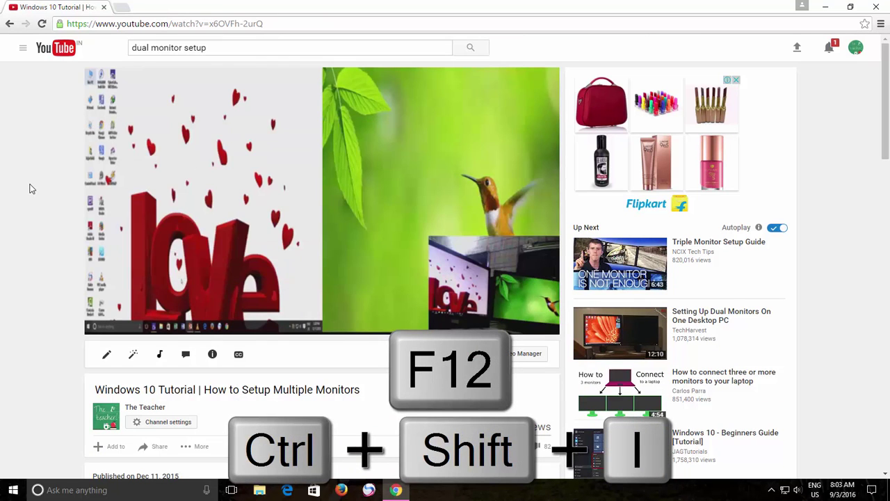
# Step: Open Chrome's developer tools, using F12 and the main menu's More tools > Developer tools
pyautogui.press('F12')
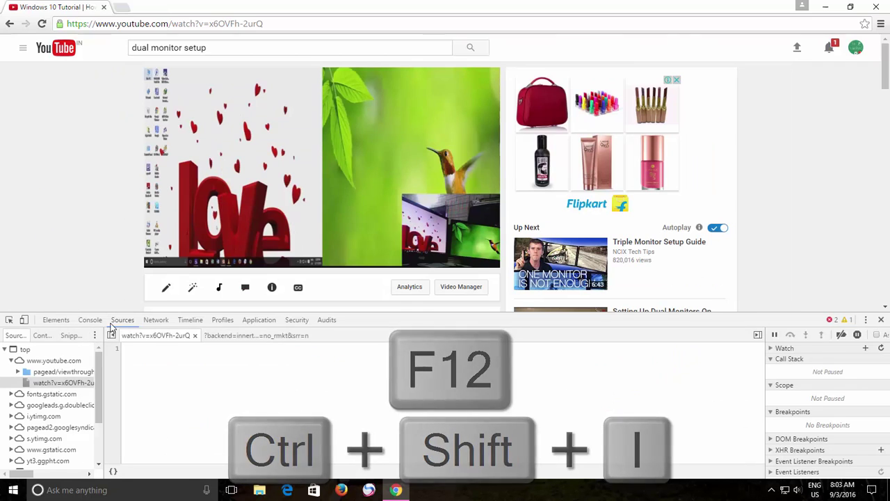
pyautogui.click(880, 24)
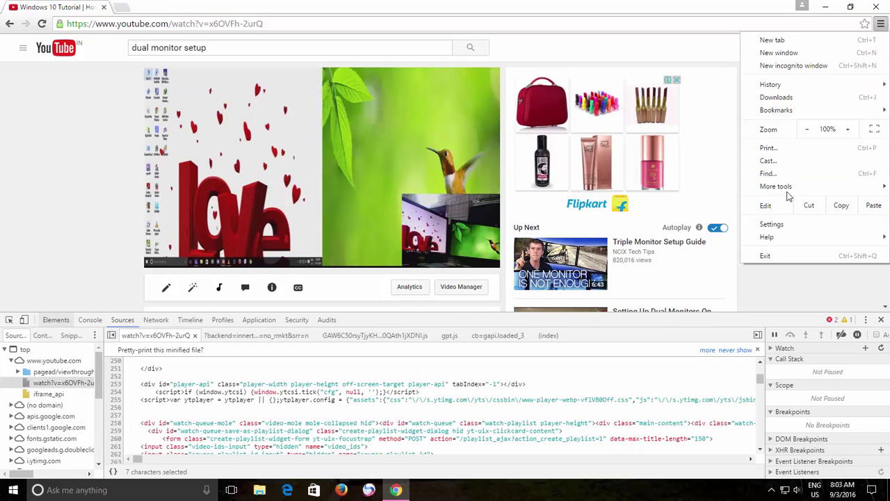
pyautogui.moveTo(789, 186)
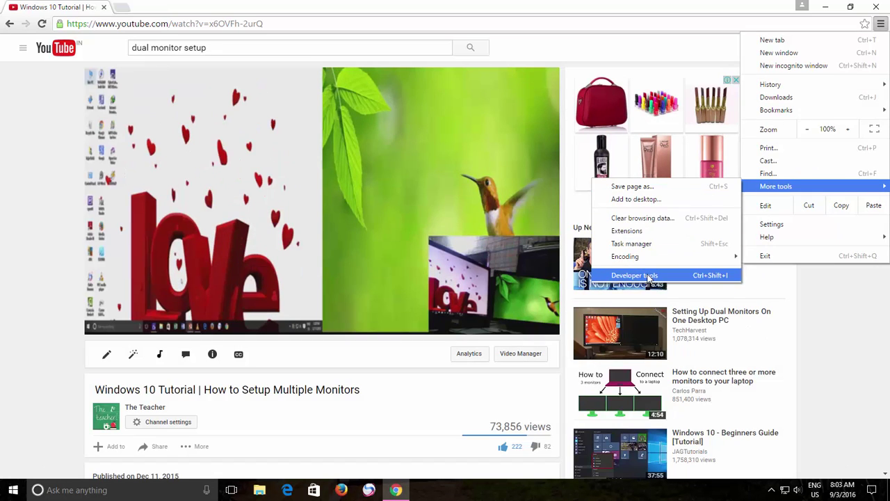
pyautogui.click(650, 276)
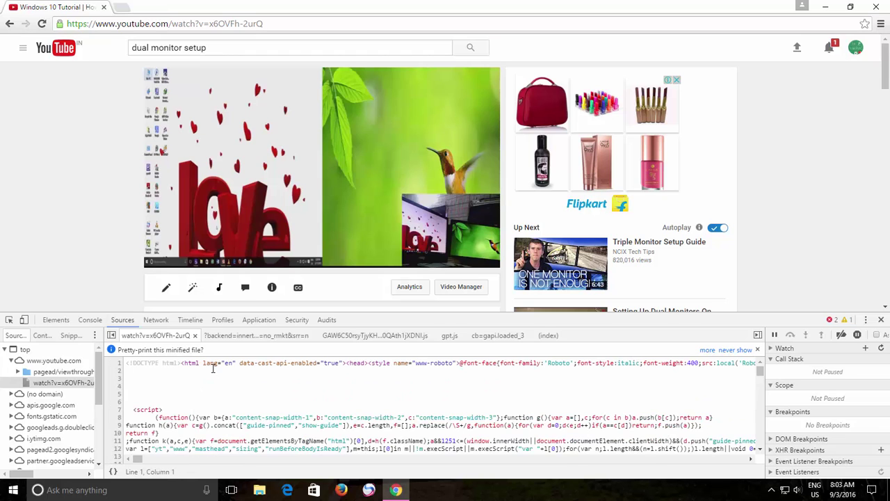
# Step: Search the Sources panel for 'keywords' and go to the second match on line 255
pyautogui.hotkey('ctrl', 'f')
pyautogui.write('keywords')
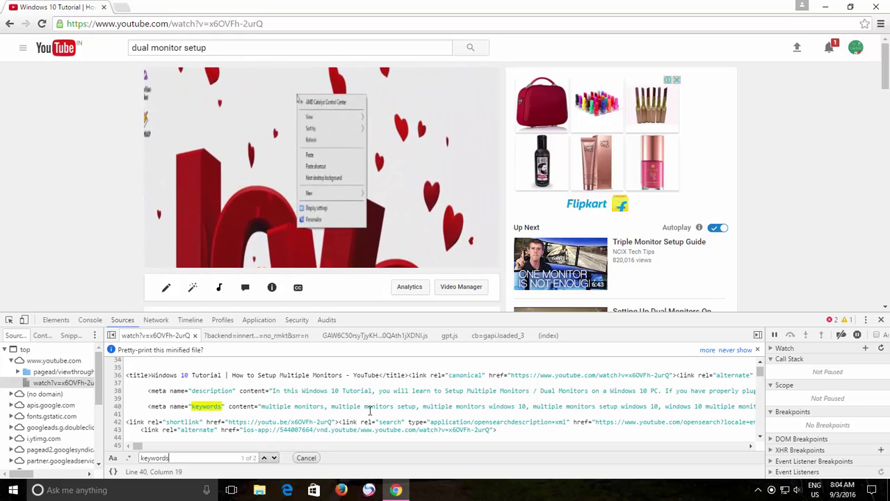
pyautogui.click(274, 458)
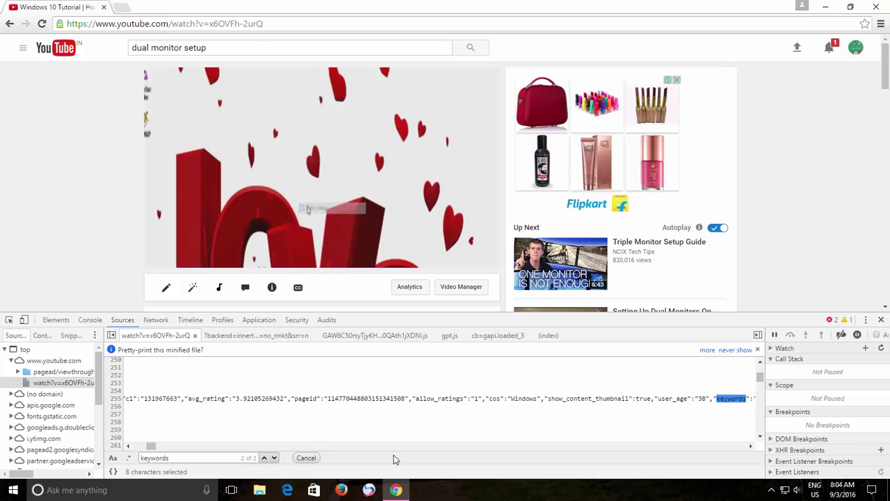
# Step: Scroll line 255 horizontally to read the rest of the tag list
pyautogui.click(751, 446)
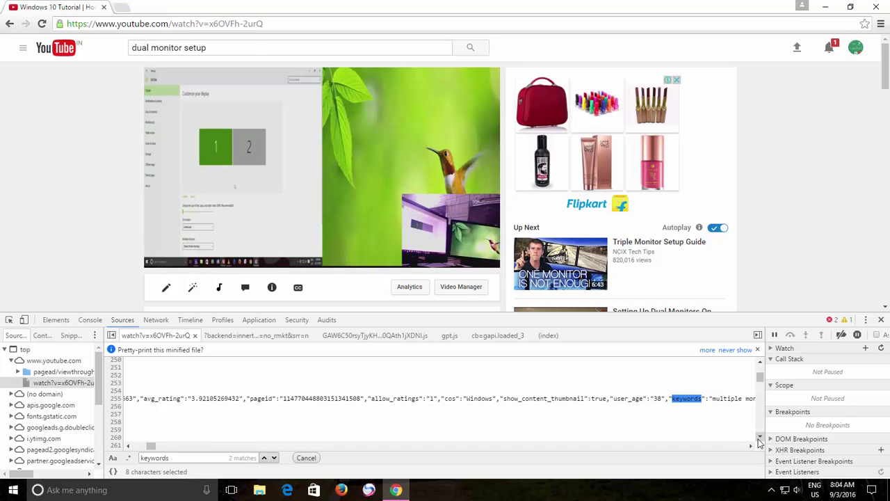
pyautogui.scroll(-1, 759, 443)
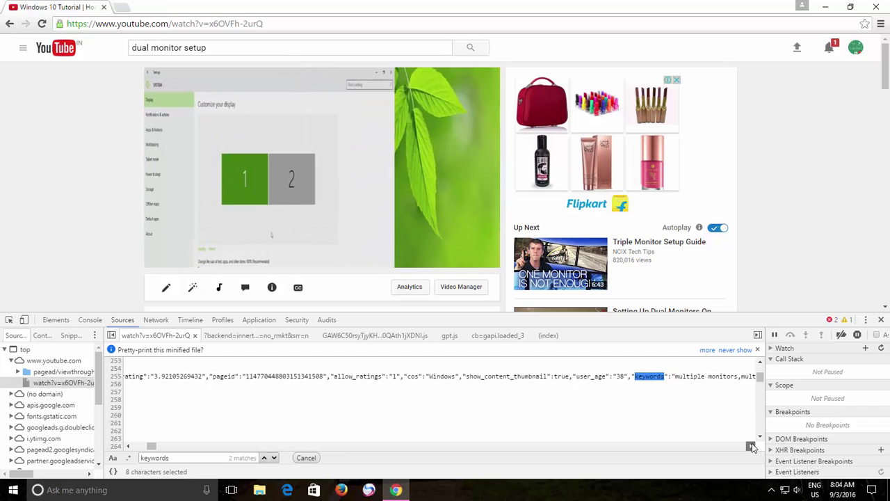
pyautogui.click(751, 446)
pyautogui.click(751, 446)
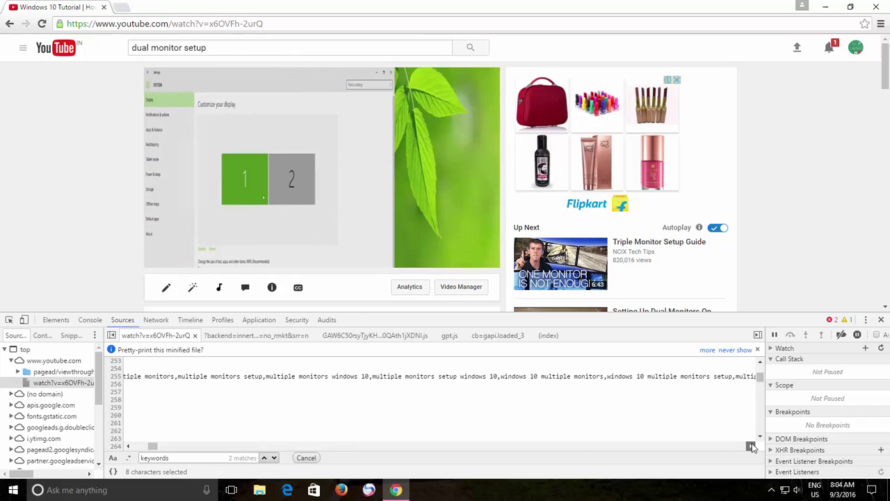
pyautogui.click(752, 446)
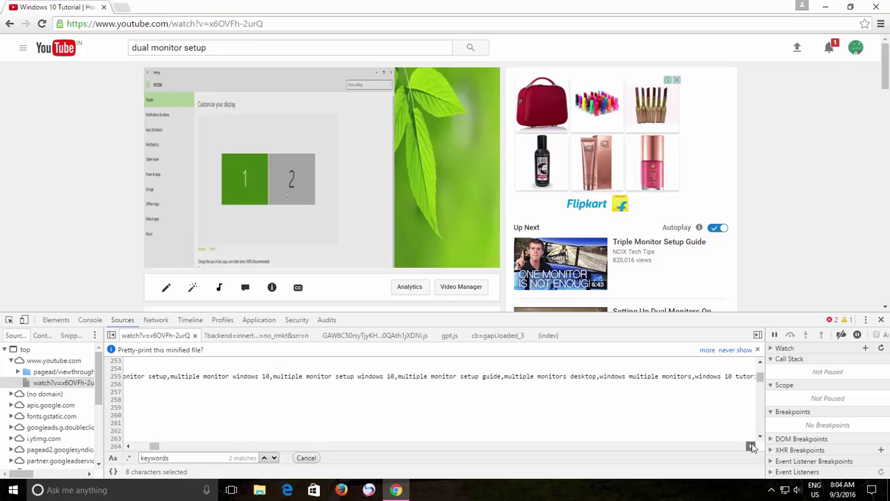
pyautogui.click(752, 446)
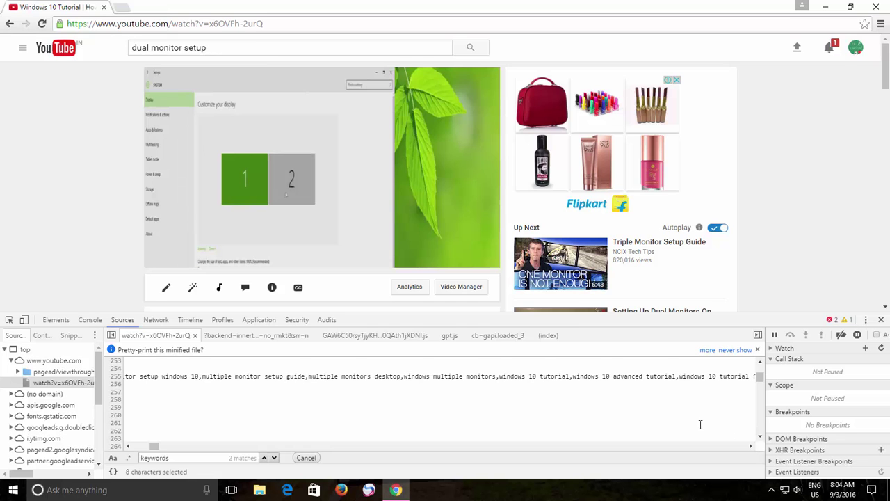